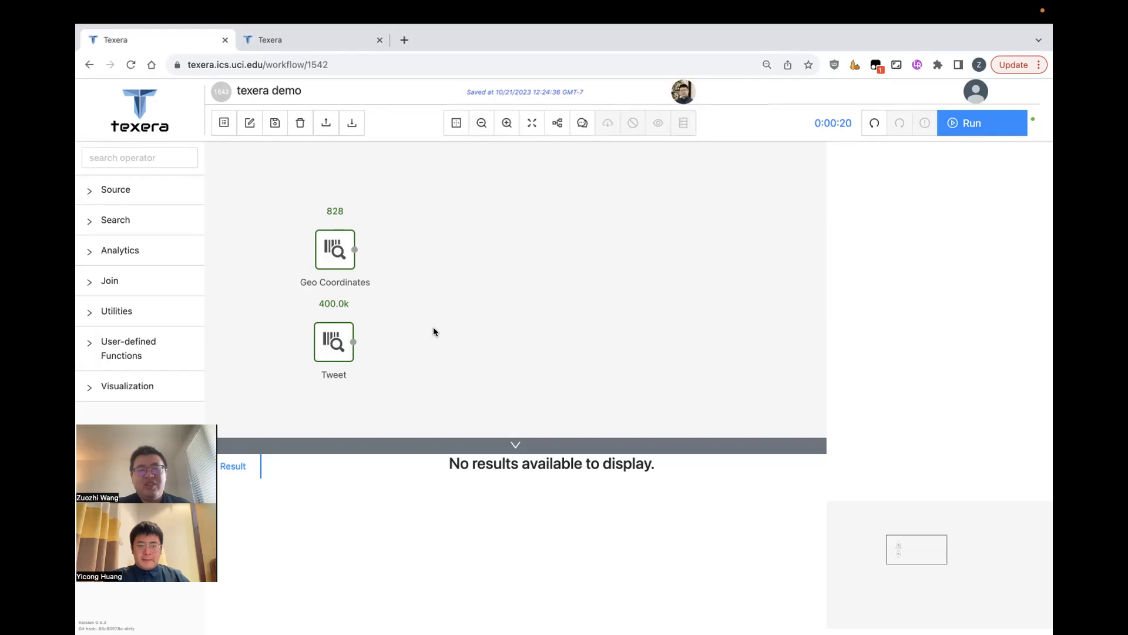
- Select the Tweet source to show its settings and tweet rows with id, text and place_id
{"action": "left_click", "coordinate": [345, 344]}
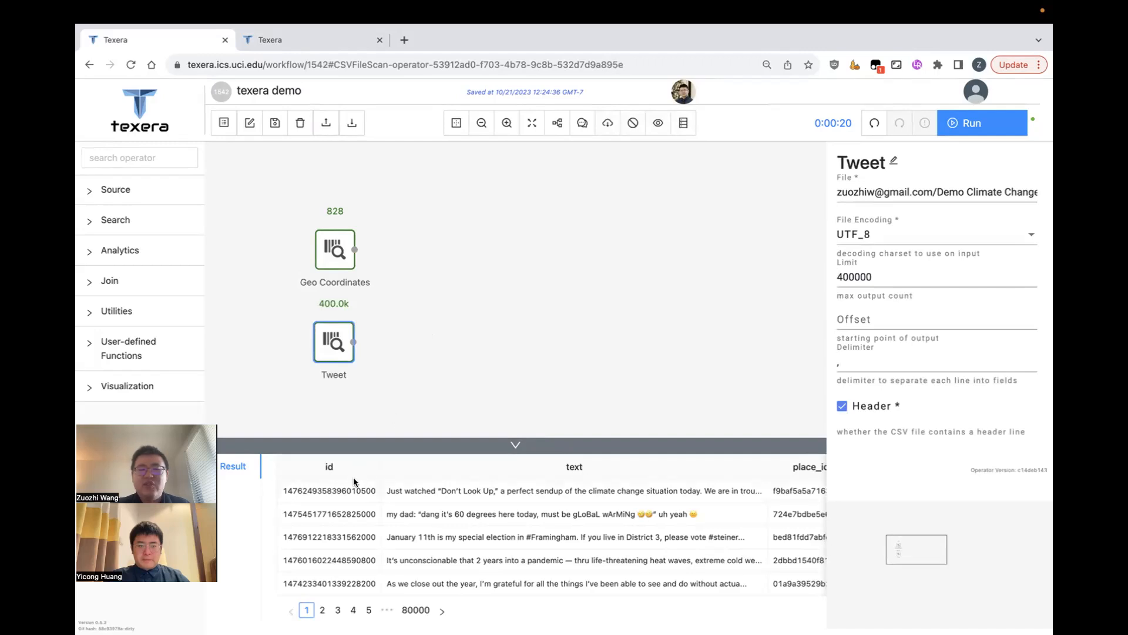
- Scroll the Tweet results sideways, then preview Geo Coordinates rows with place_id and bounds columns
{"action": "scroll", "coordinate": [446, 502], "scroll_direction": "right", "scroll_amount": 1}
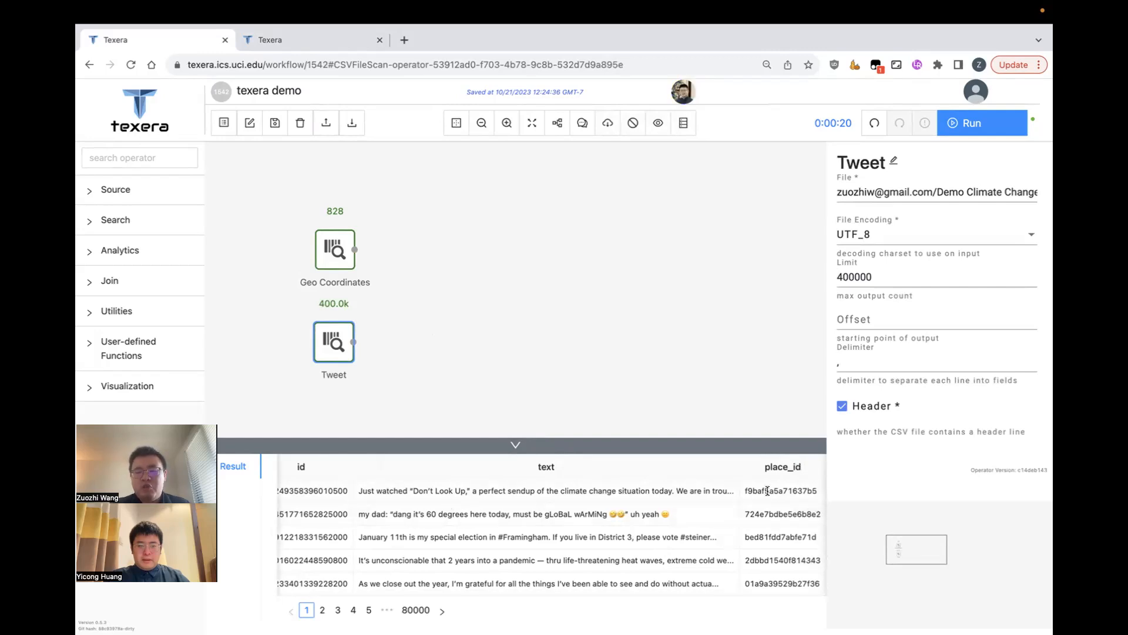
{"action": "left_click", "coordinate": [366, 256]}
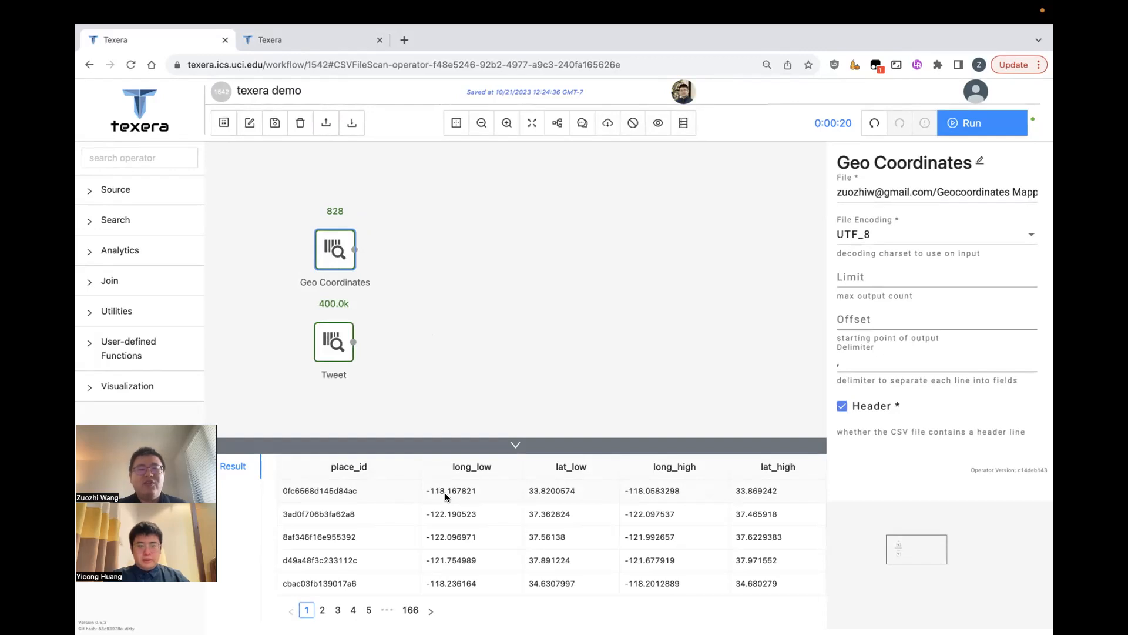
{"action": "left_click", "coordinate": [176, 156]}
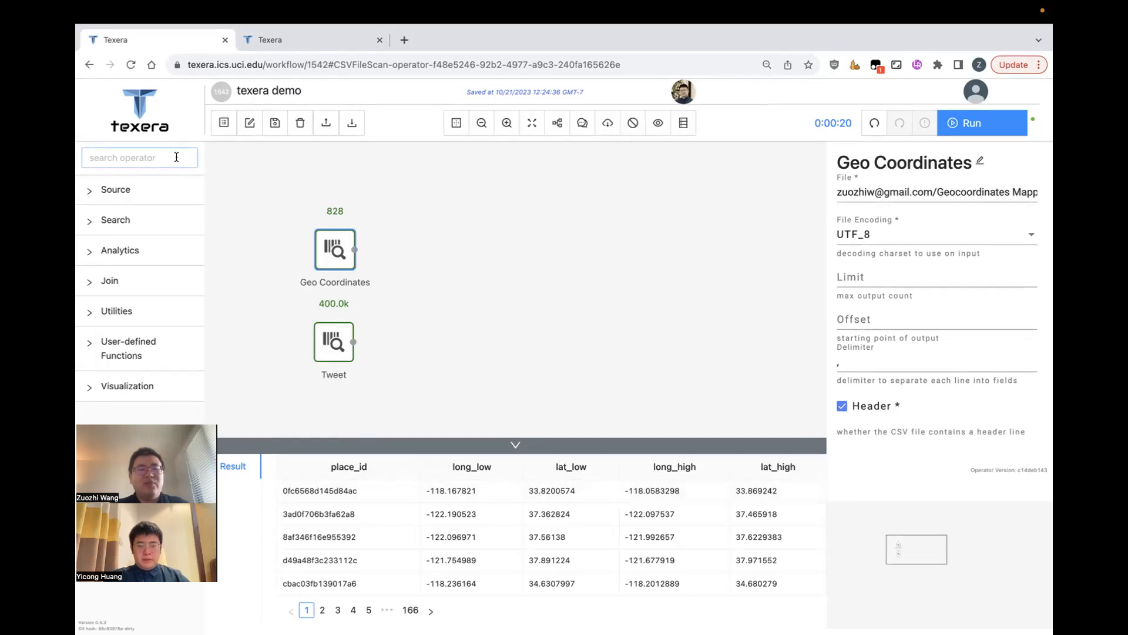
- Add a Hash Join matching place_id on both the left (Geo Coordinates) and right (Tweet) inputs
{"action": "type", "text": "join"}
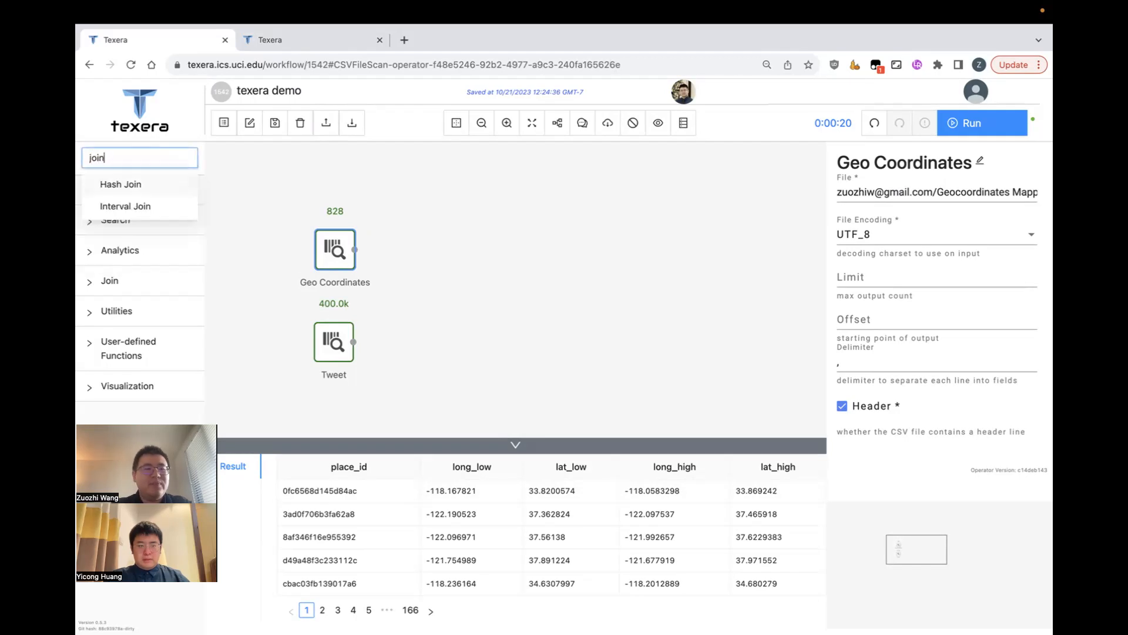
{"action": "left_click_drag", "start_coordinate": [159, 185], "coordinate": [429, 293]}
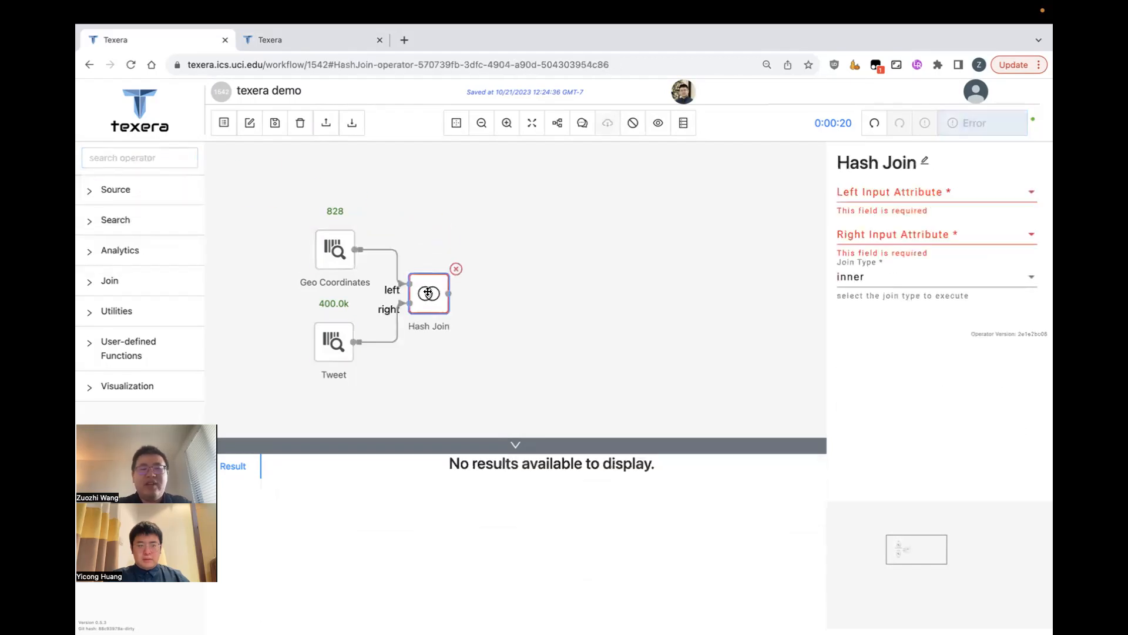
{"action": "left_click", "coordinate": [938, 197]}
{"action": "left_click", "coordinate": [922, 194]}
{"action": "left_click", "coordinate": [908, 231]}
{"action": "left_click", "coordinate": [894, 283]}
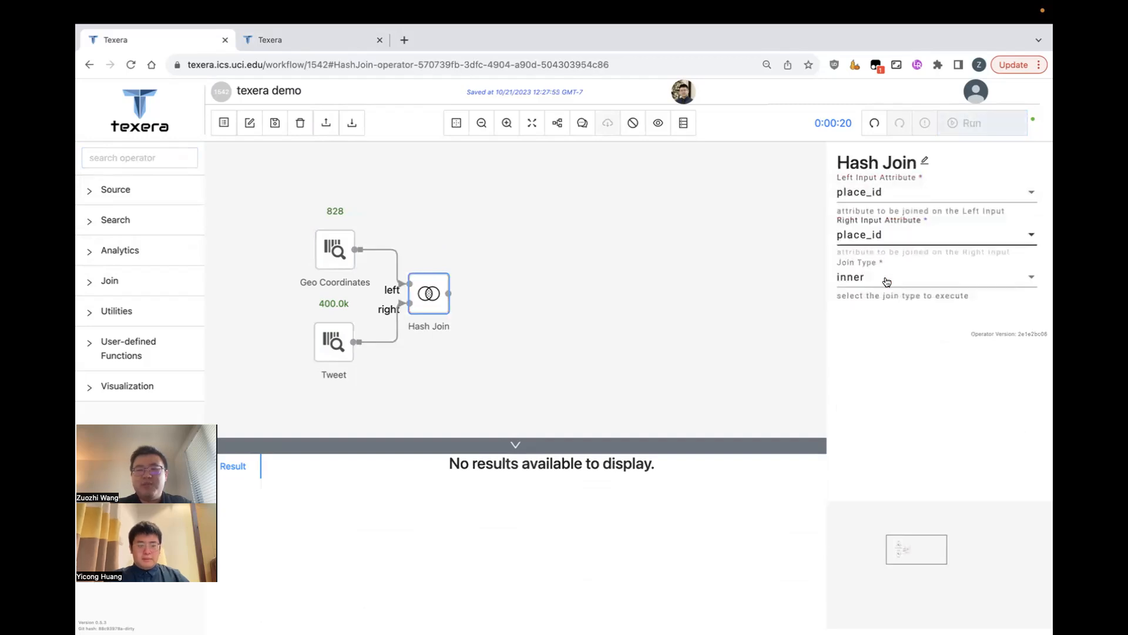
{"action": "left_click", "coordinate": [711, 299]}
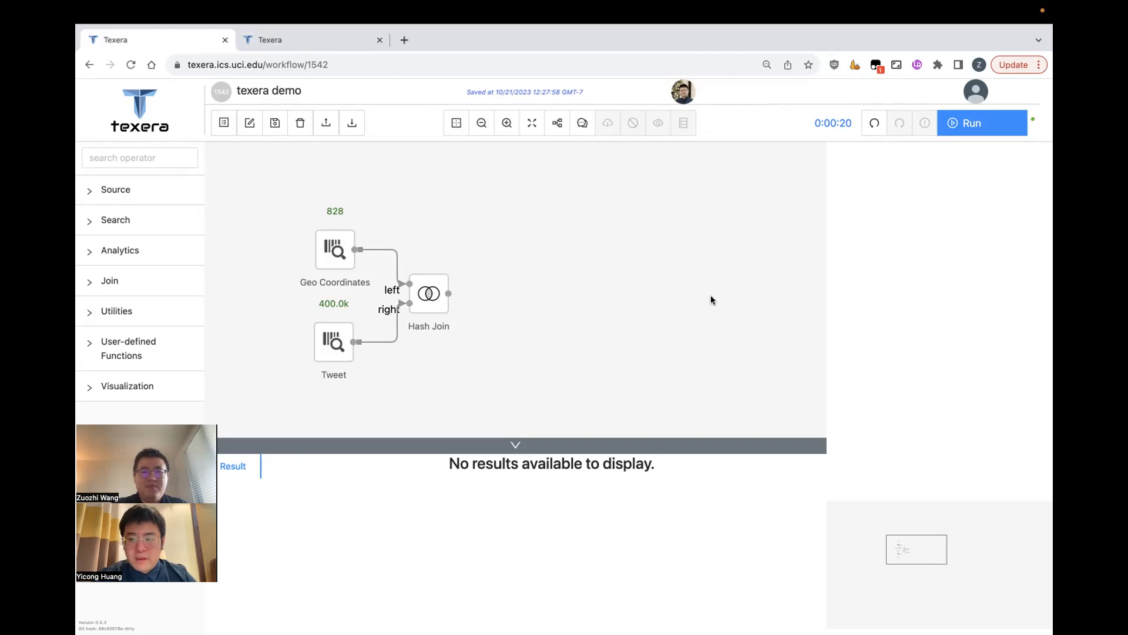
- Share the texera demo workflow with the collaborator's e-mail at write access, then return to the editor
{"action": "left_click", "coordinate": [338, 36]}
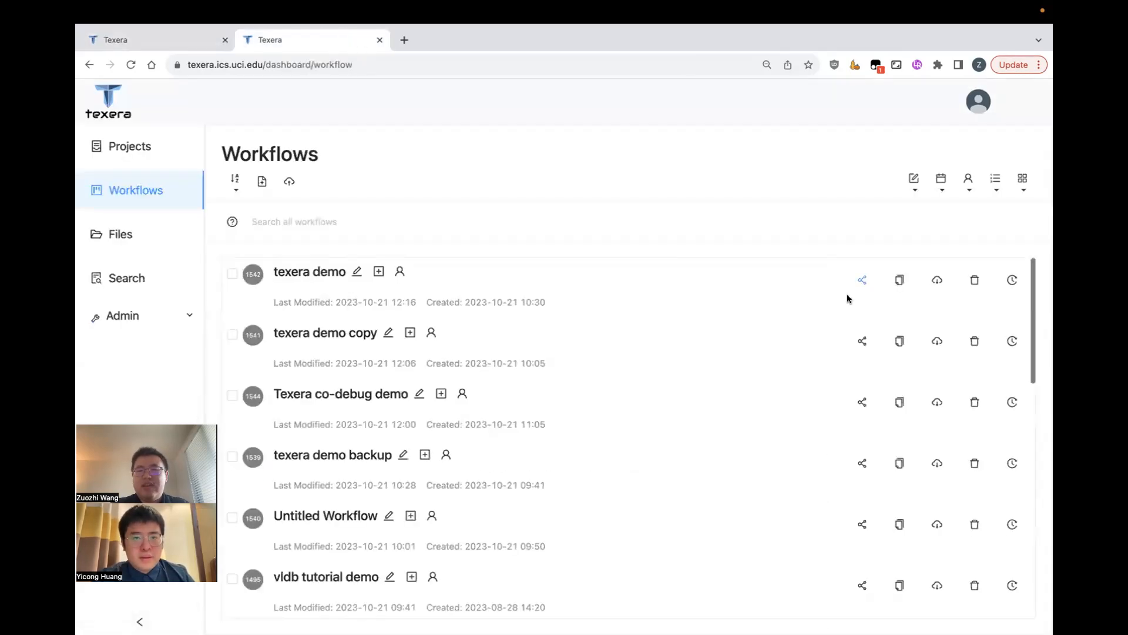
{"action": "left_click", "coordinate": [862, 280]}
{"action": "left_click", "coordinate": [575, 212]}
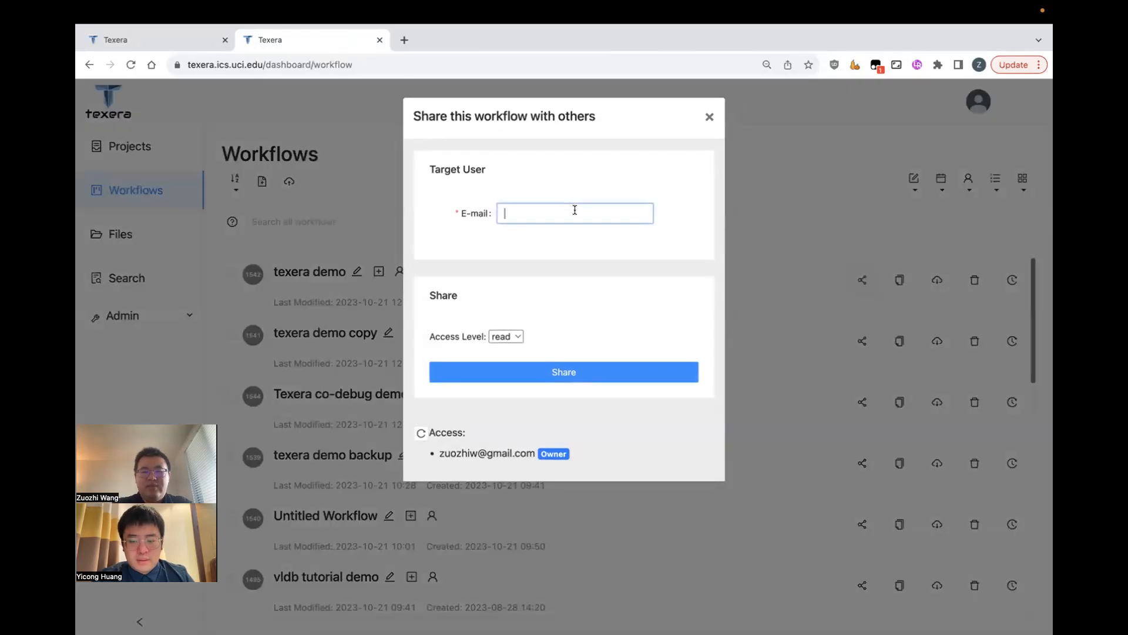
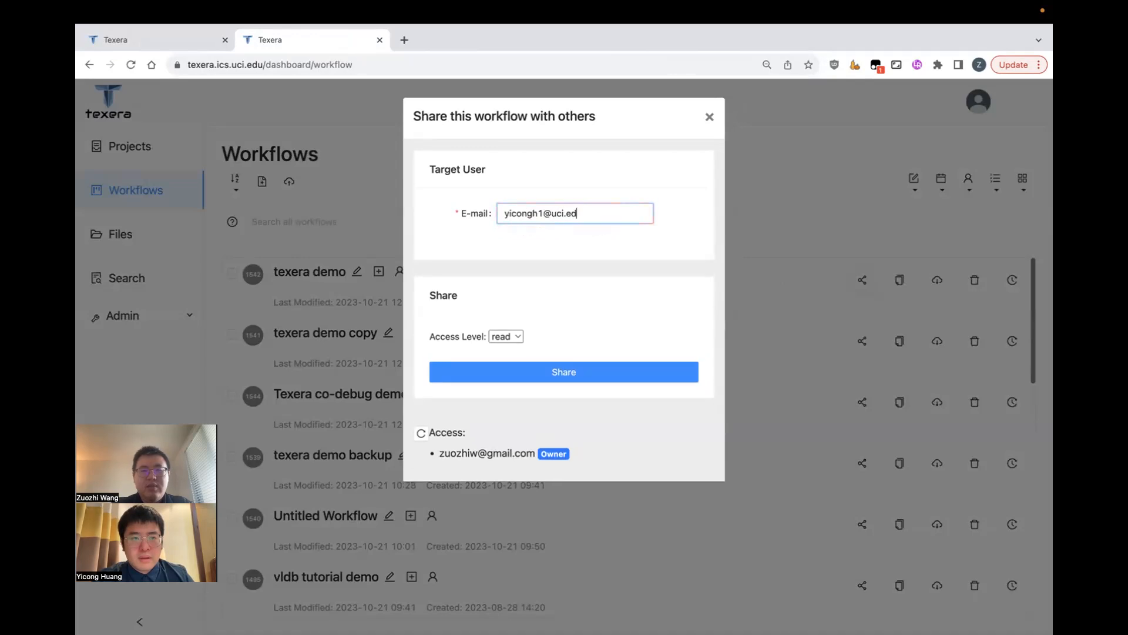
{"action": "left_click", "coordinate": [509, 336]}
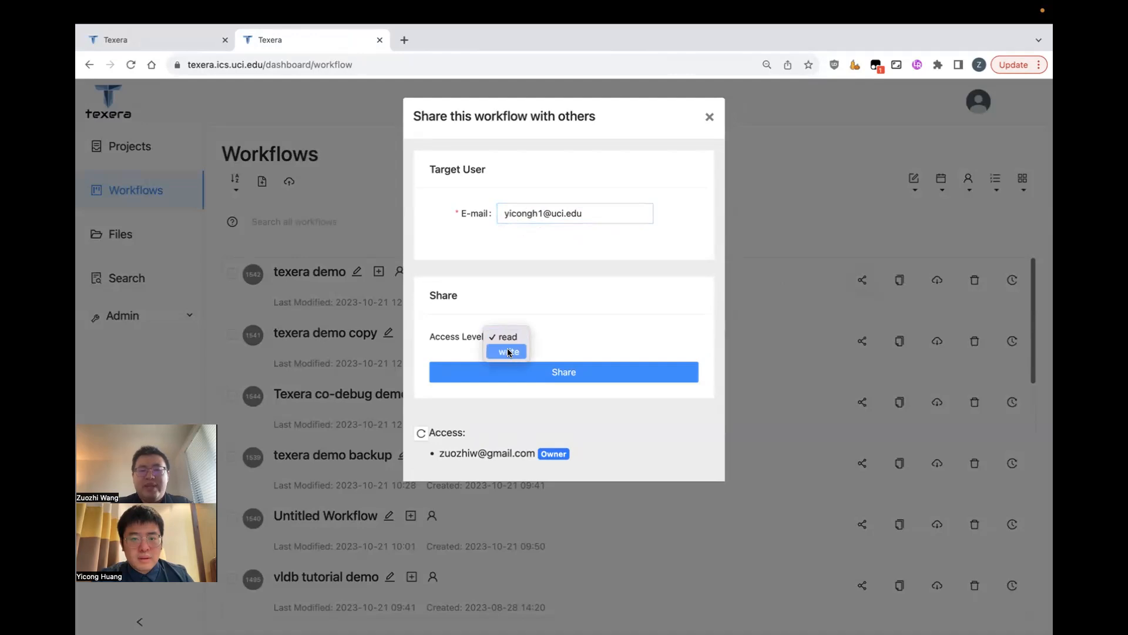
{"action": "left_click", "coordinate": [508, 351]}
{"action": "left_click", "coordinate": [542, 372]}
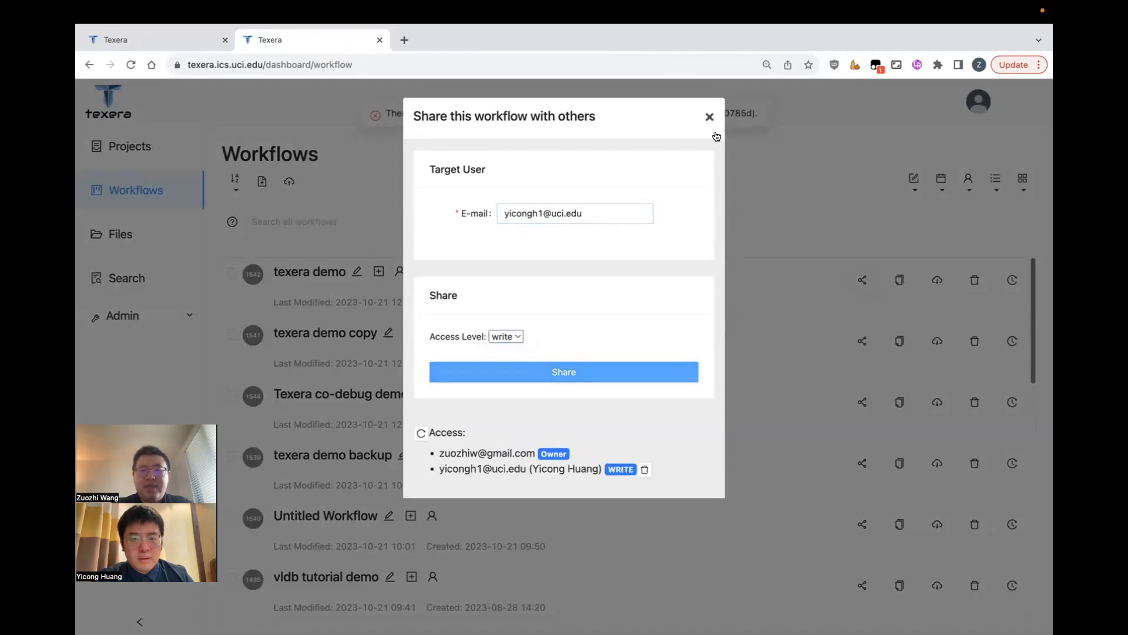
{"action": "left_click", "coordinate": [188, 42]}
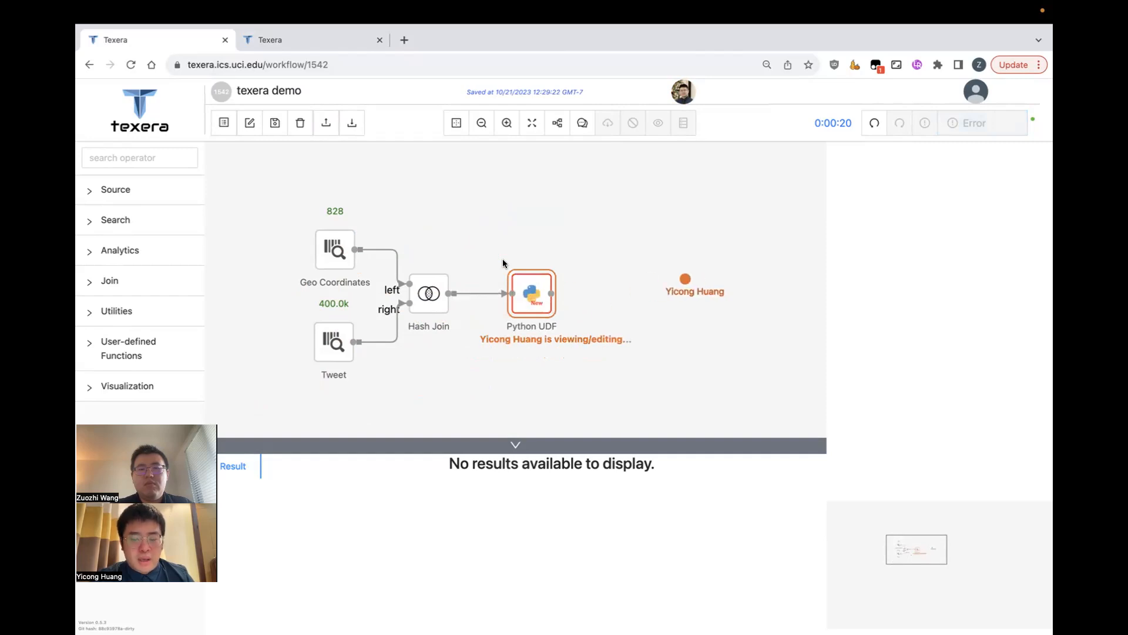
- Replace the Python UDF's template code with the pasted ProcessTupleOperator distance script
{"action": "left_click", "coordinate": [531, 294]}
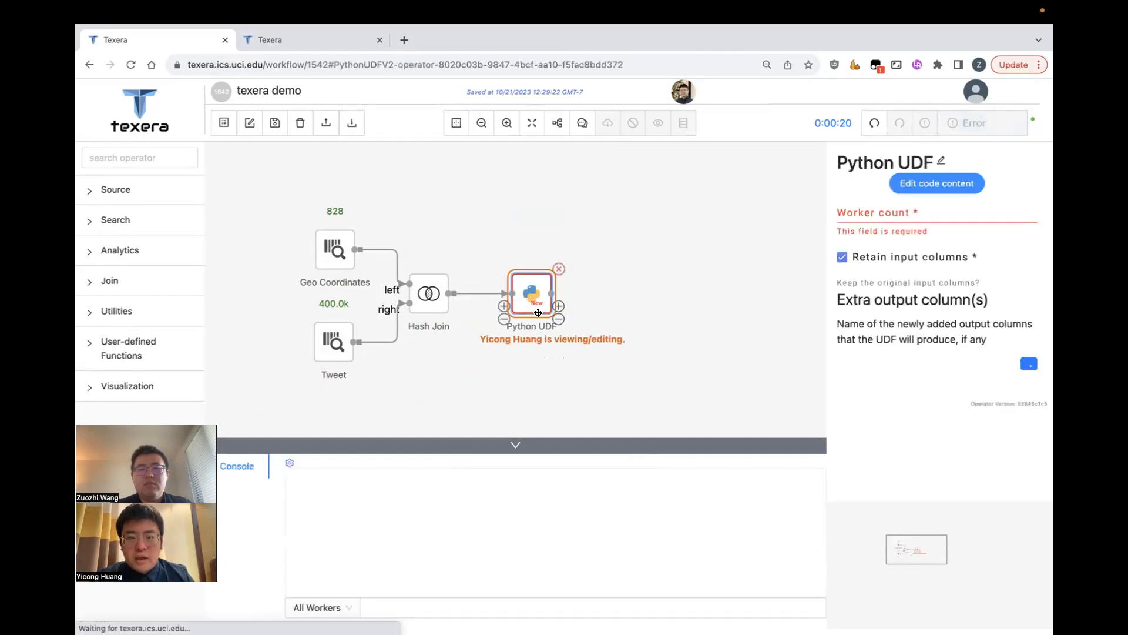
{"action": "left_click", "coordinate": [937, 186]}
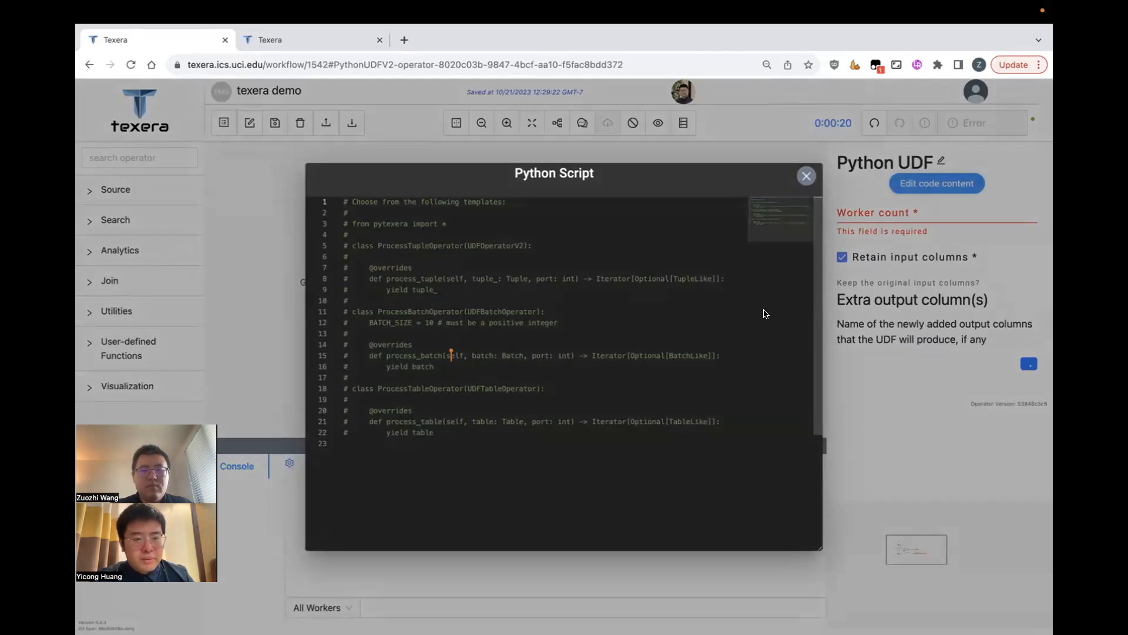
{"action": "key", "text": "ctrl+a"}
{"action": "type", "text": "from typing import Iterator, Optional from pytexera import Tuple, TupleLike, overrides, UDFOperatorV2 import haversine as hs from haversine import Unit import time   class ProcessTupleOperator(UDFOperatorV2):     @overrides     def open(self):         self.count = 0         self.average_distance = 0      @overrides     def process_tuple(self, tuple_: Tuple, port: int) -> Iterator[Optional[TupleLike]]:         dist = 9999999999.0          (lat, long_) = ((tuple_[\"lat_high\"] + tuple_[\"lat_low\"])/2,                         (tuple_[\"long_high\"] + tuple_[\"long_low\"])/2)          dist = min(dist, hs.haversine((target), (lat, long_), unit=Unit.MILES, check=True))         self.count += 1         self.average_distance = (             self.average_distance * (self.count - 1) + dist) / self.count         tuple_[\"dist\"] = dist          yield tuple_"}
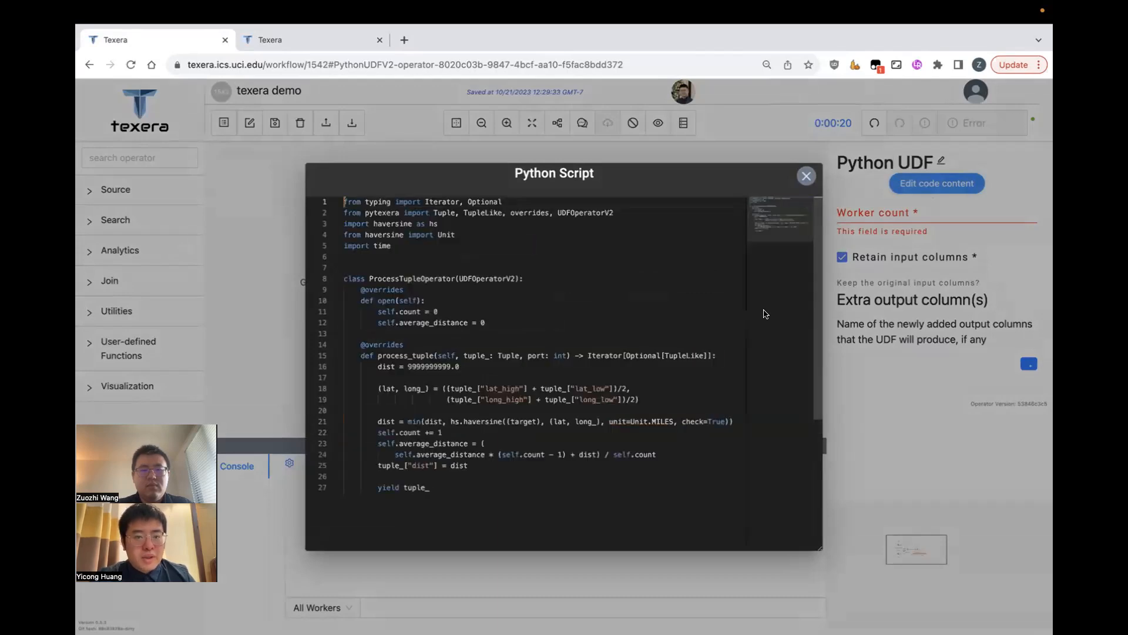
- Add target = (34.235, -118.70128) on the script's first line and close the editor
{"action": "key", "text": "Return"}
{"action": "key", "text": "Return"}
{"action": "key", "text": "Up"}
{"action": "key", "text": "Up"}
{"action": "type", "text": "t"}
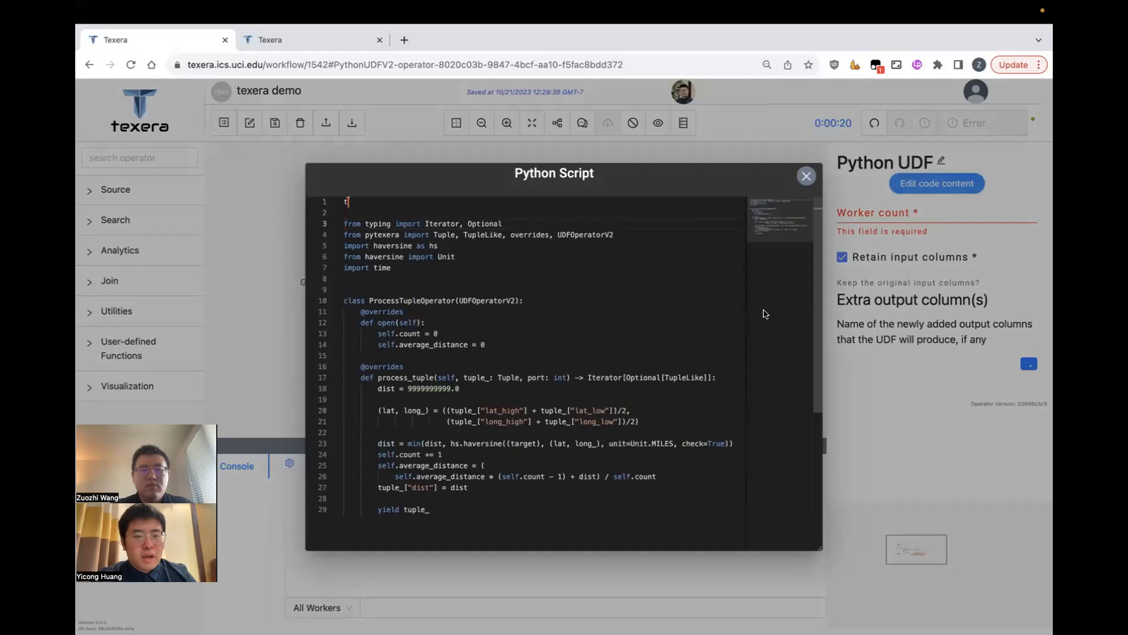
{"action": "type", "text": "arget = (34.235, -118.70128"}
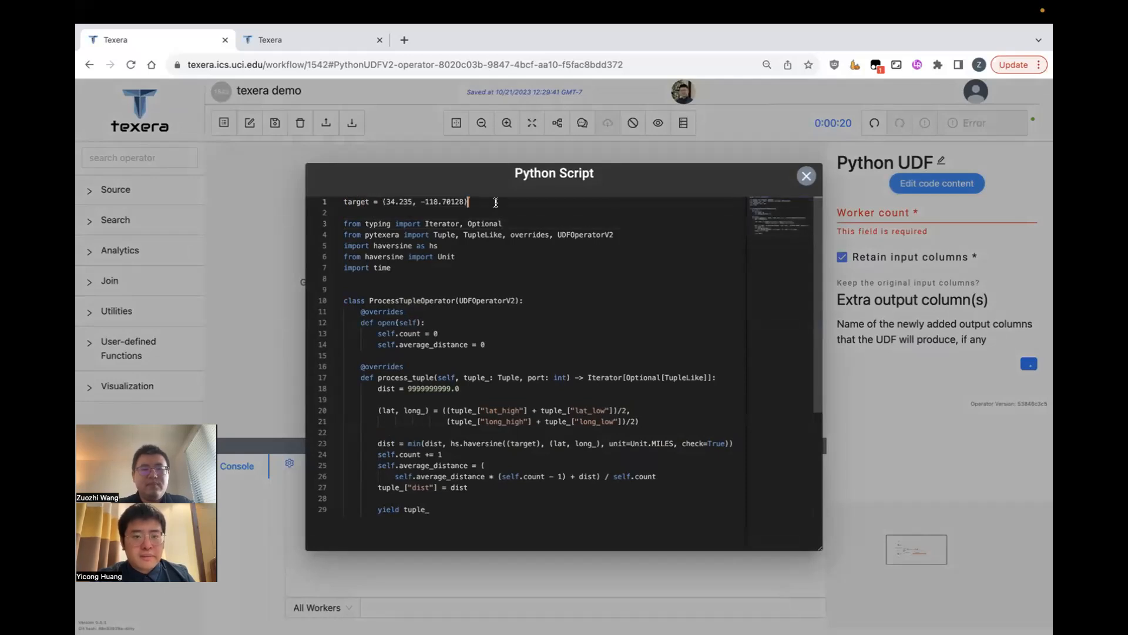
{"action": "left_click", "coordinate": [533, 257]}
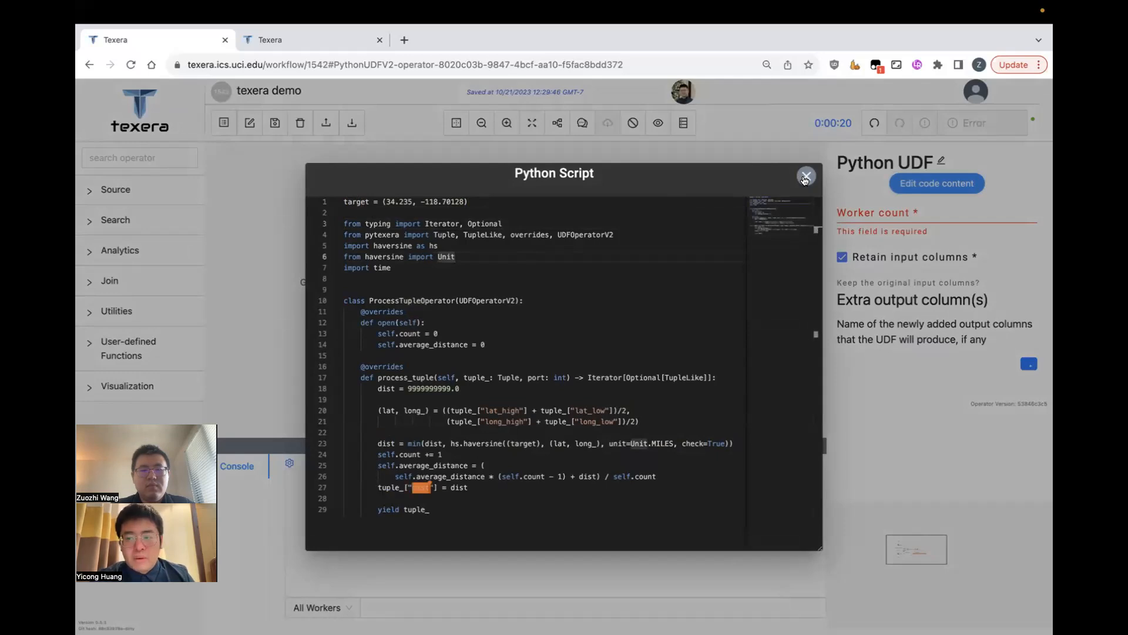
{"action": "left_click", "coordinate": [804, 178]}
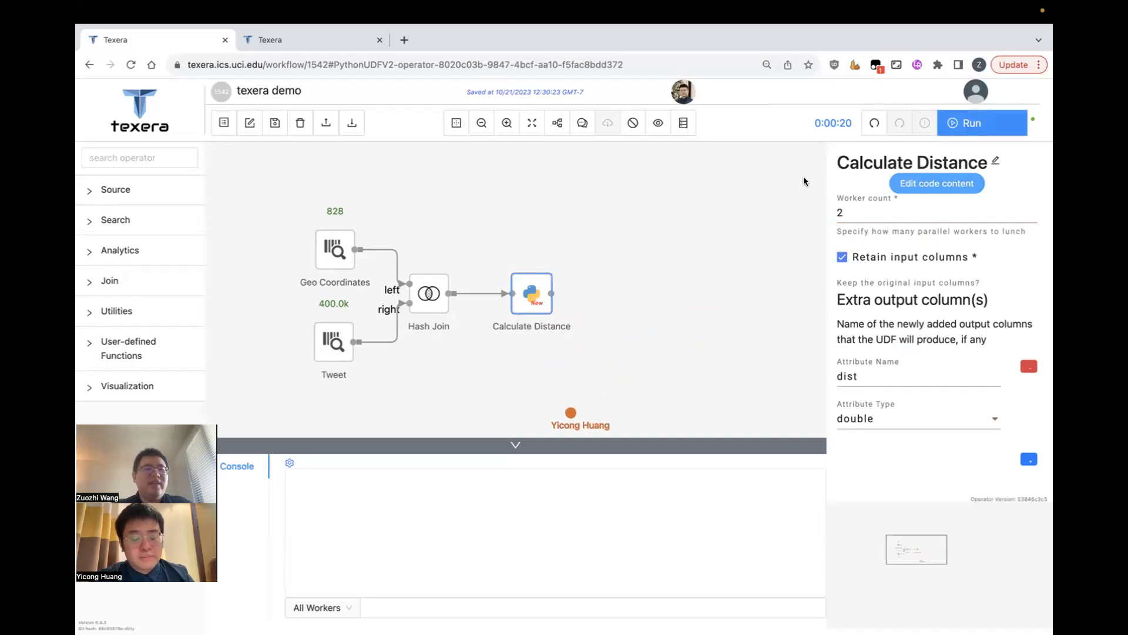
- Find the Filter operator with 'fil' and place it after Calculate Distance
{"action": "left_click", "coordinate": [175, 158]}
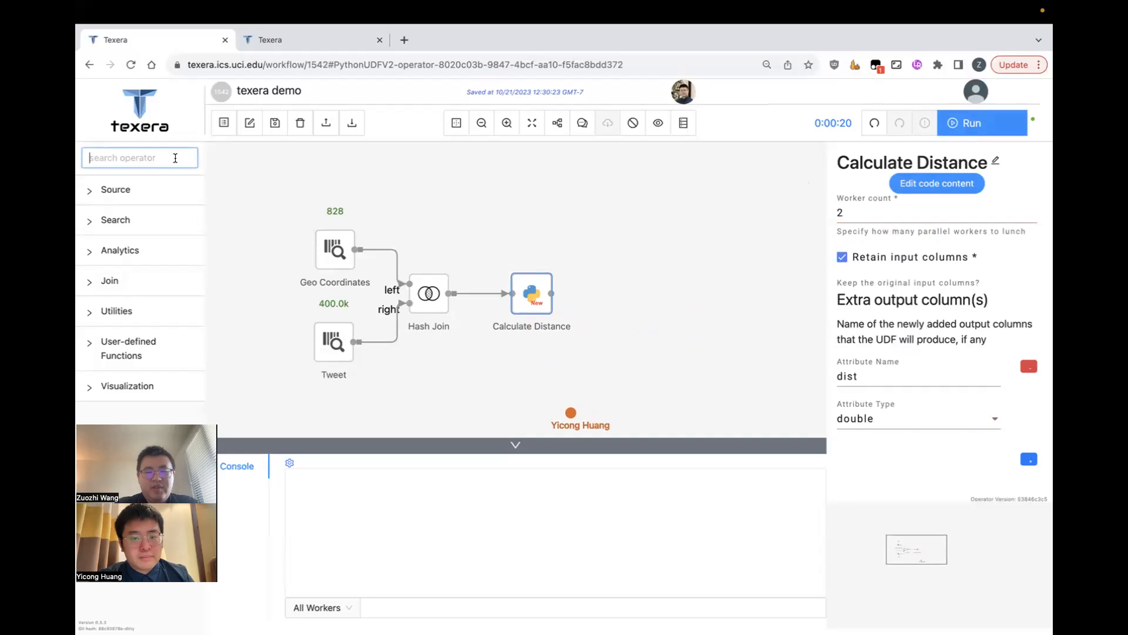
{"action": "type", "text": "fil"}
{"action": "left_click_drag", "start_coordinate": [157, 211], "coordinate": [634, 290]}
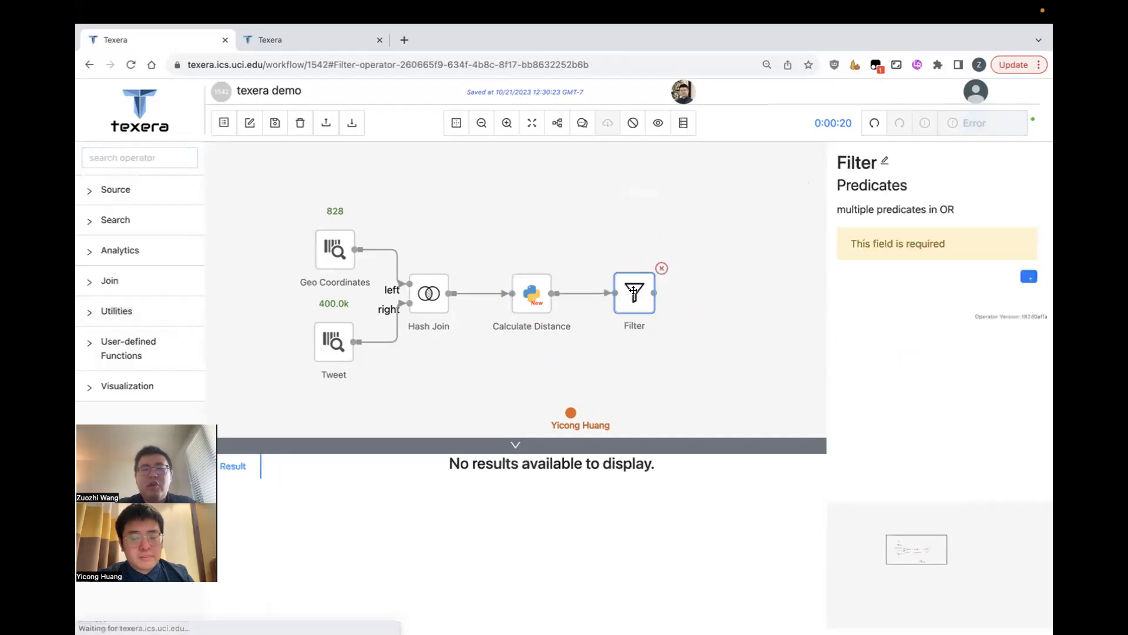
- Give the Filter a predicate dist < 100 and run the workflow
{"action": "left_click", "coordinate": [1029, 277]}
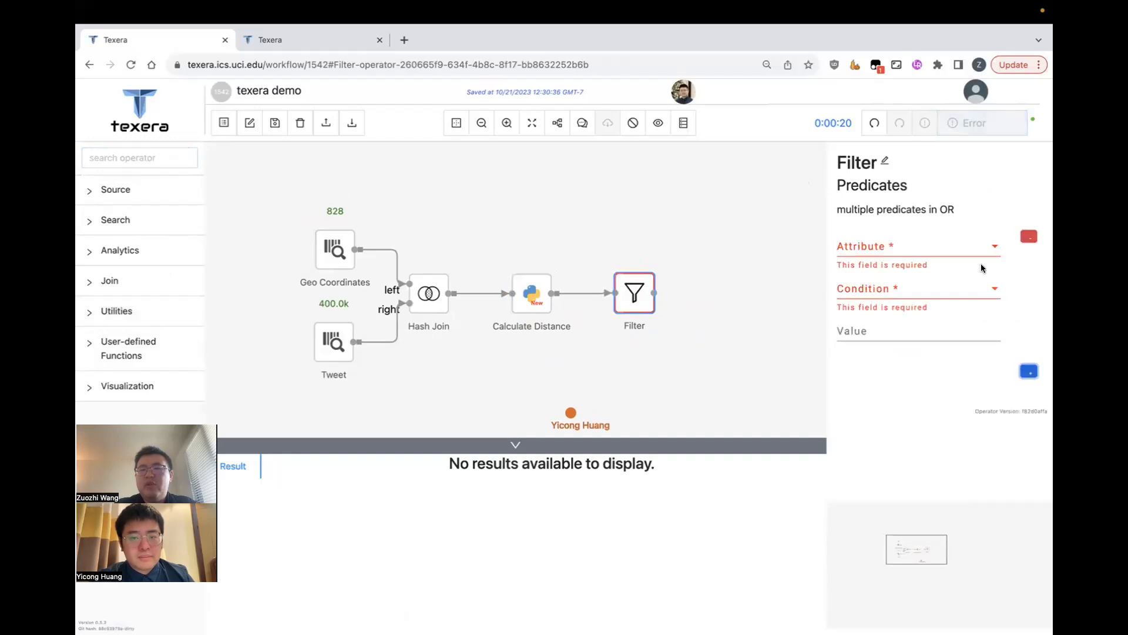
{"action": "left_click", "coordinate": [931, 248]}
{"action": "scroll", "coordinate": [910, 344], "scroll_direction": "down", "scroll_amount": 2}
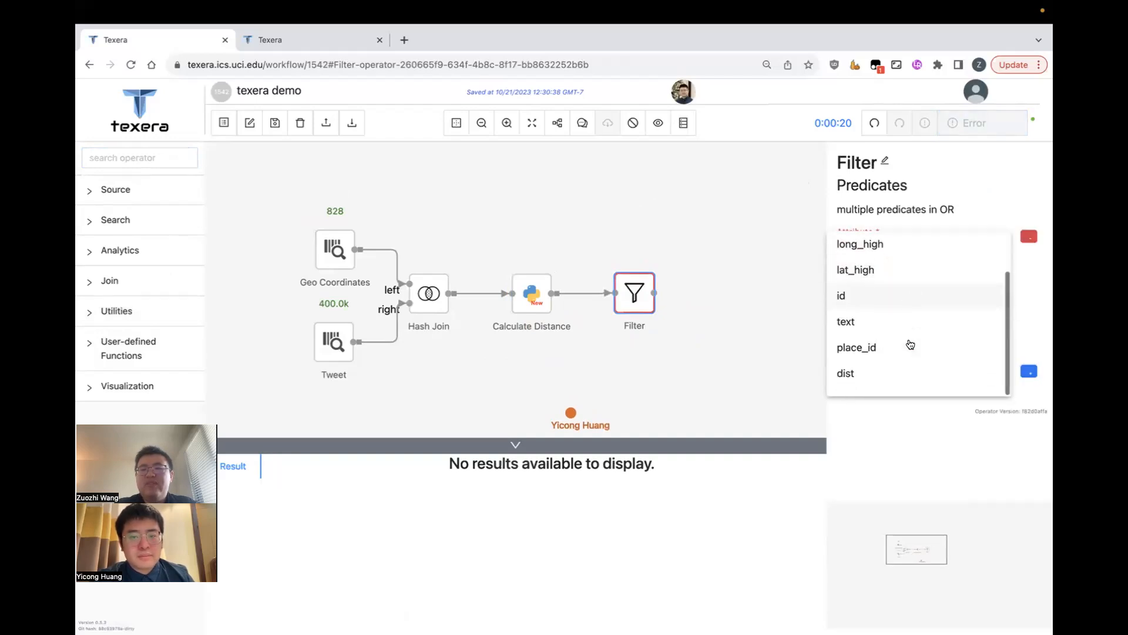
{"action": "left_click", "coordinate": [897, 373]}
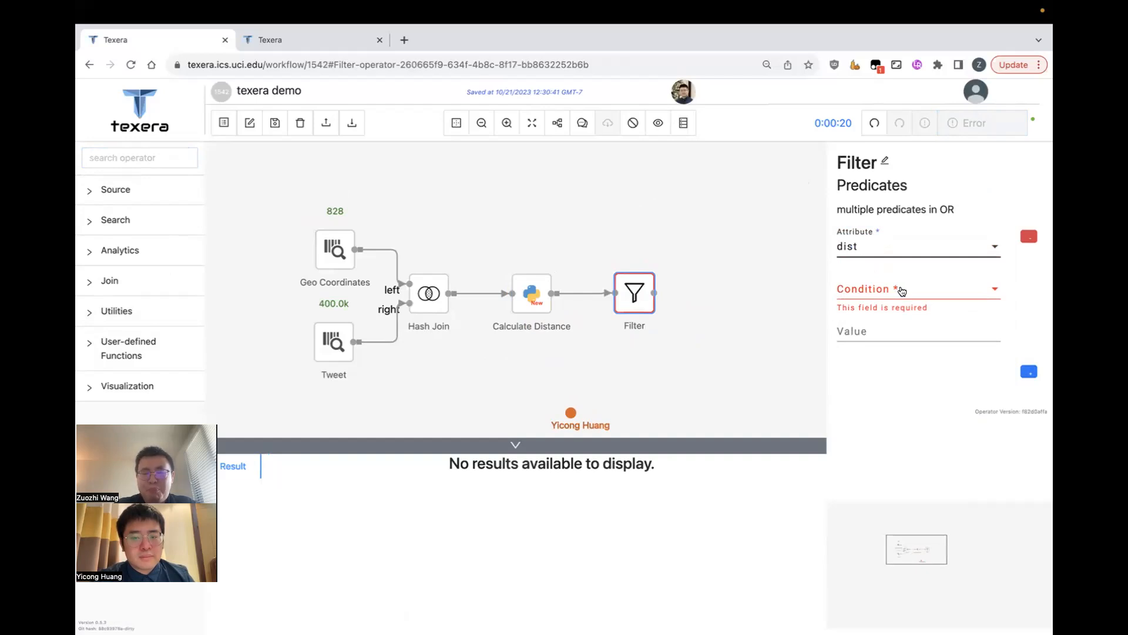
{"action": "left_click", "coordinate": [902, 293]}
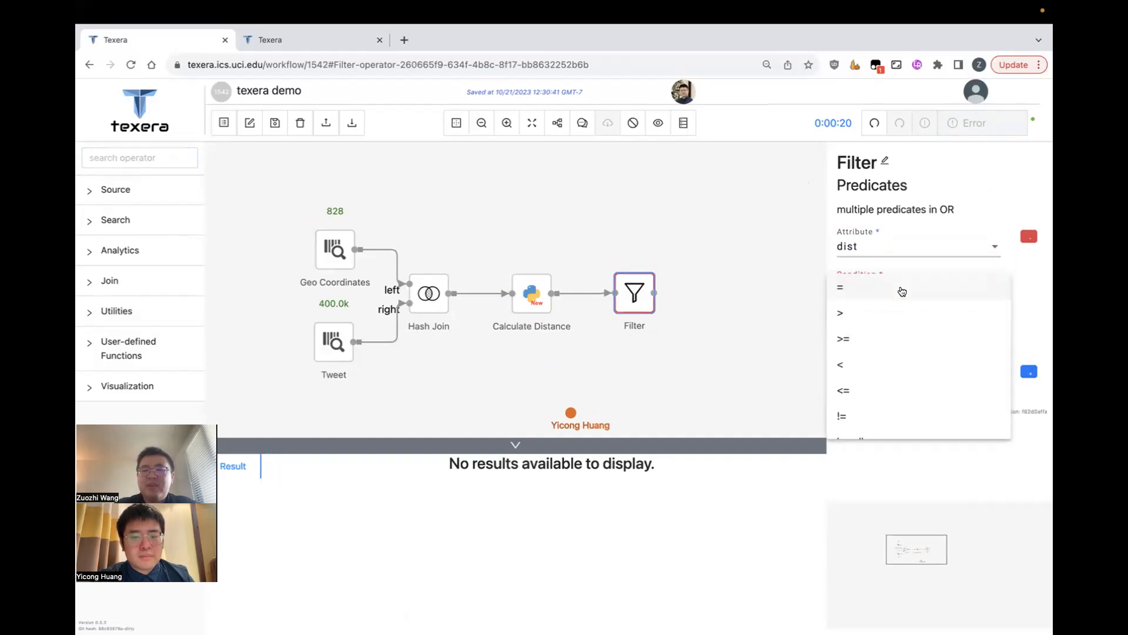
{"action": "left_click", "coordinate": [887, 366]}
{"action": "left_click", "coordinate": [900, 329]}
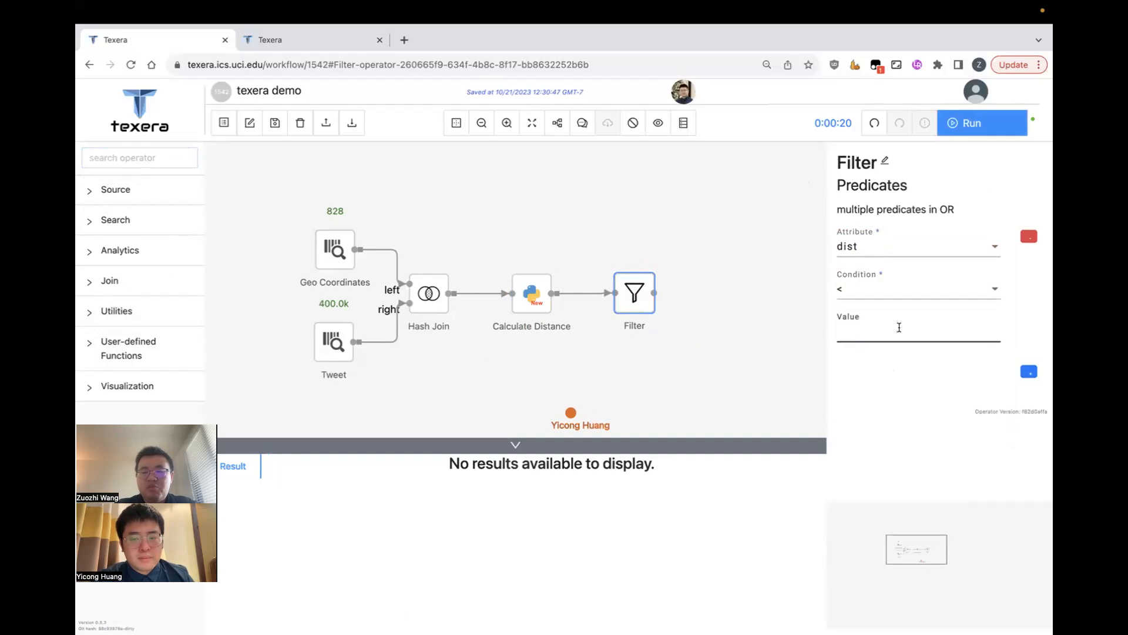
{"action": "type", "text": "100"}
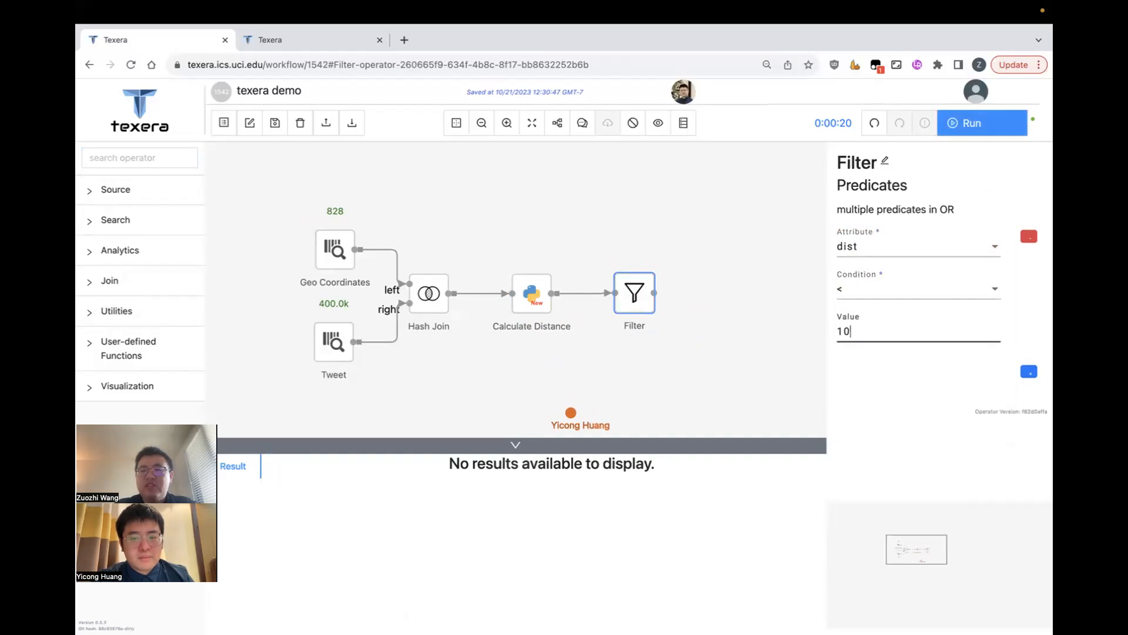
{"action": "left_click", "coordinate": [873, 435]}
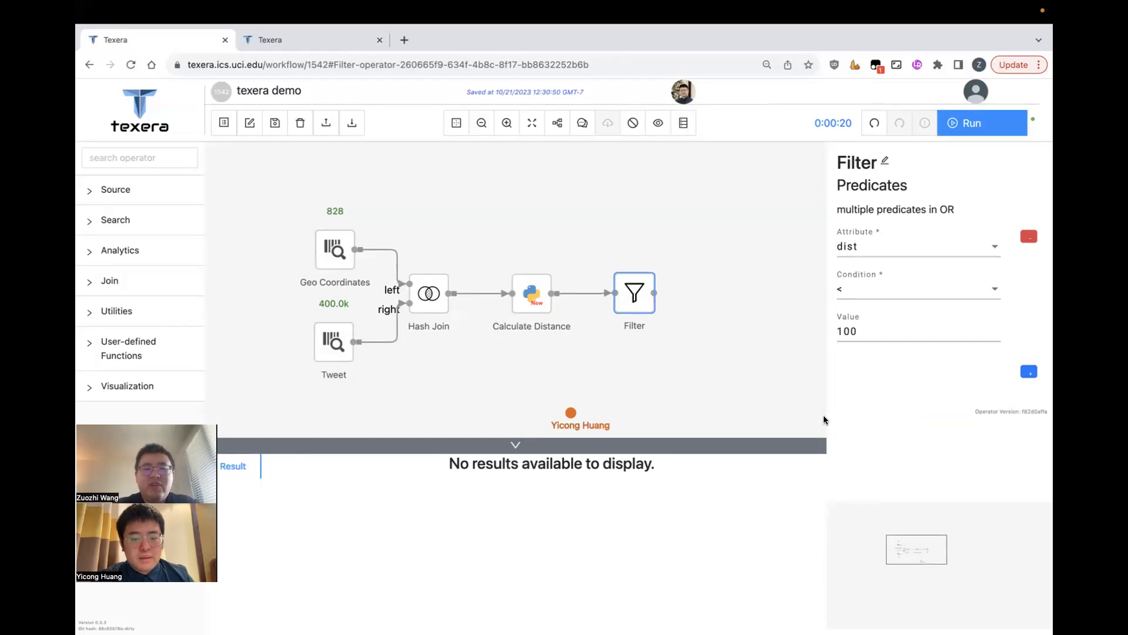
{"action": "left_click", "coordinate": [966, 135]}
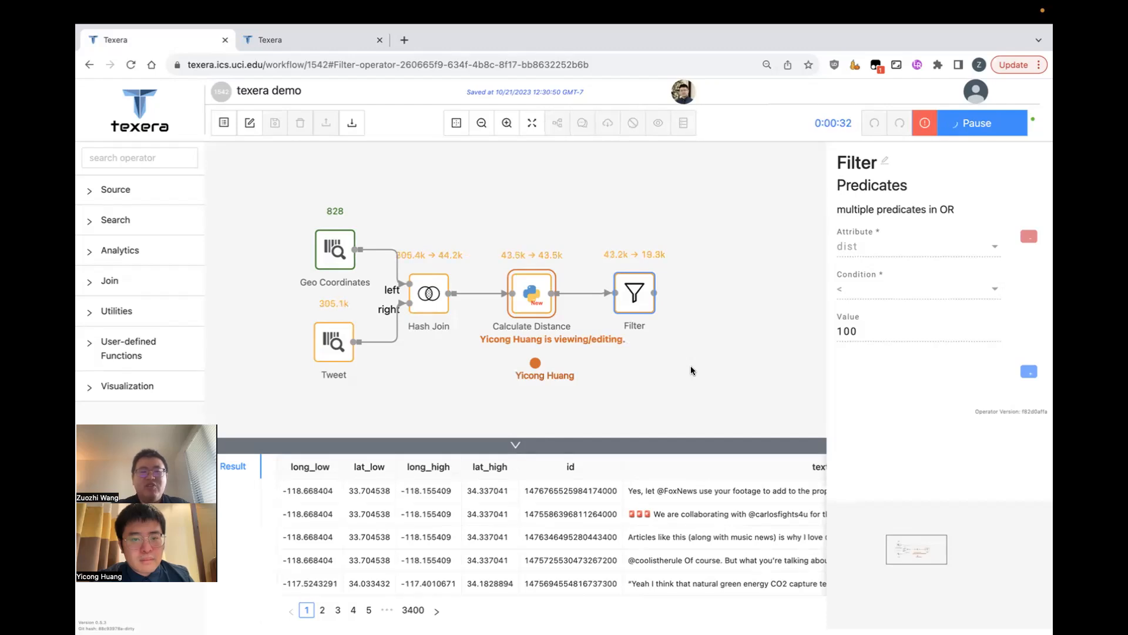
- Pause and resume the running job, then view the Filter operator's results table
{"action": "left_click", "coordinate": [956, 125]}
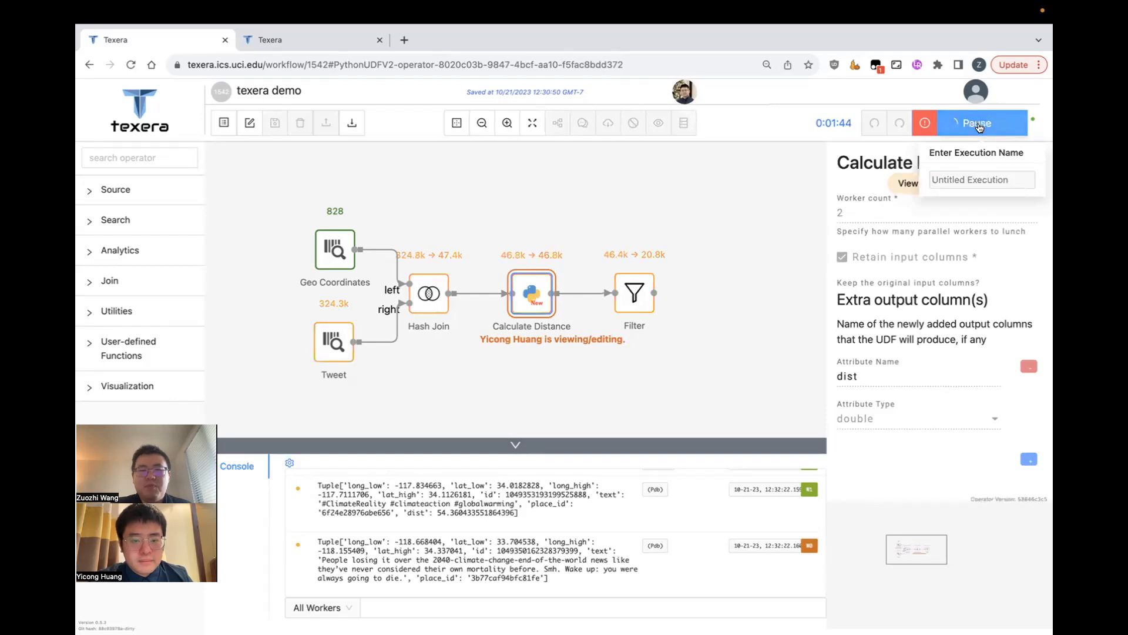
{"action": "left_click", "coordinate": [979, 126]}
{"action": "left_click", "coordinate": [635, 294]}
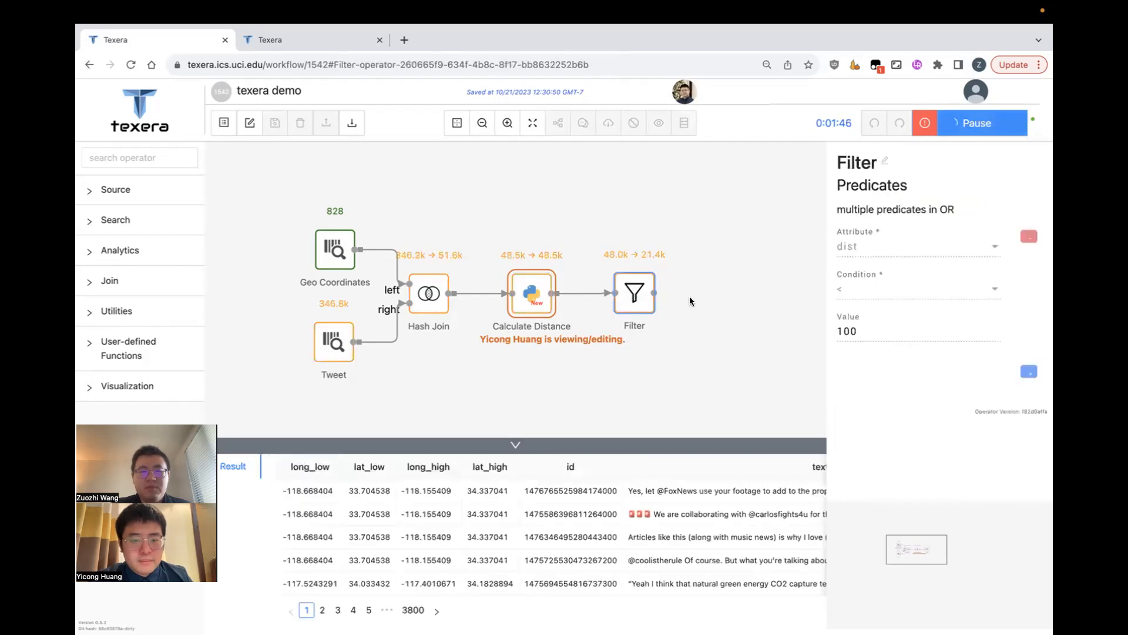